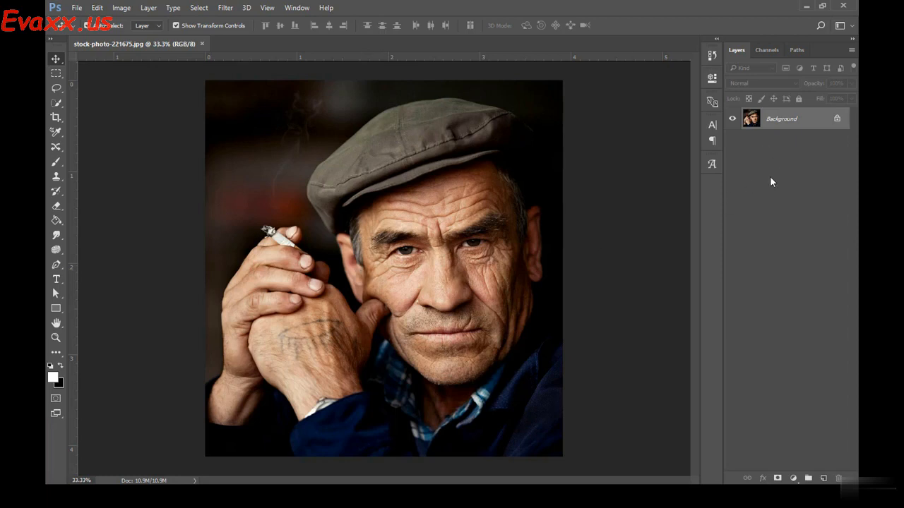
- Add the white point text "Photoshop" in Bauhaus 93 over the upper part of the portrait
click(56, 283)
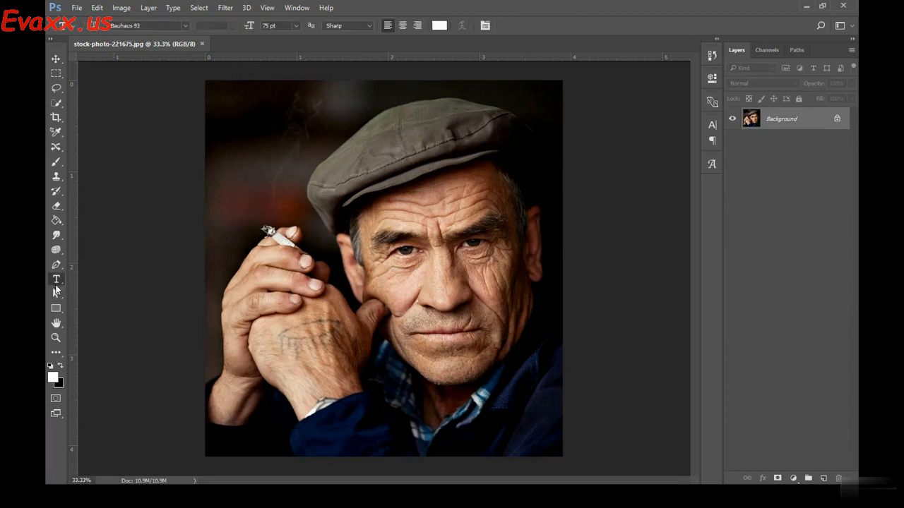
click(262, 139)
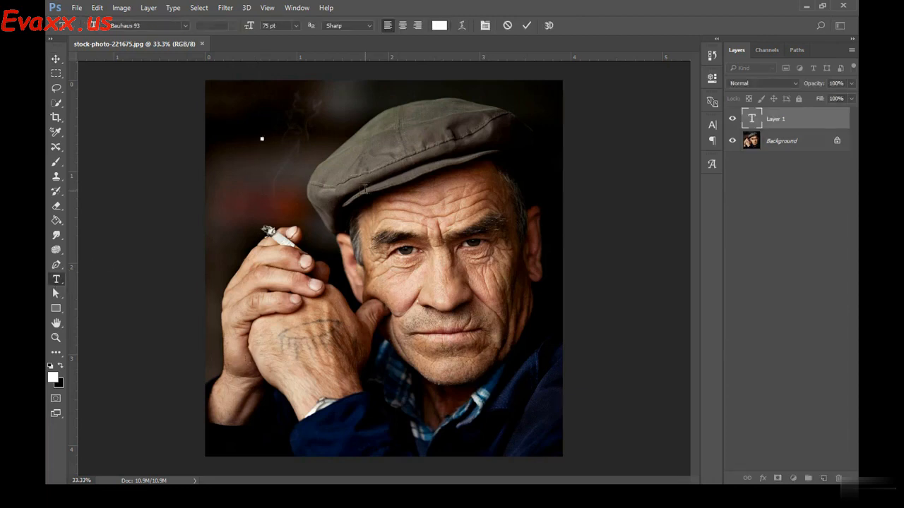
text(Fog)
key(ctrl+a)
key(BackSpace)
text(Phot)
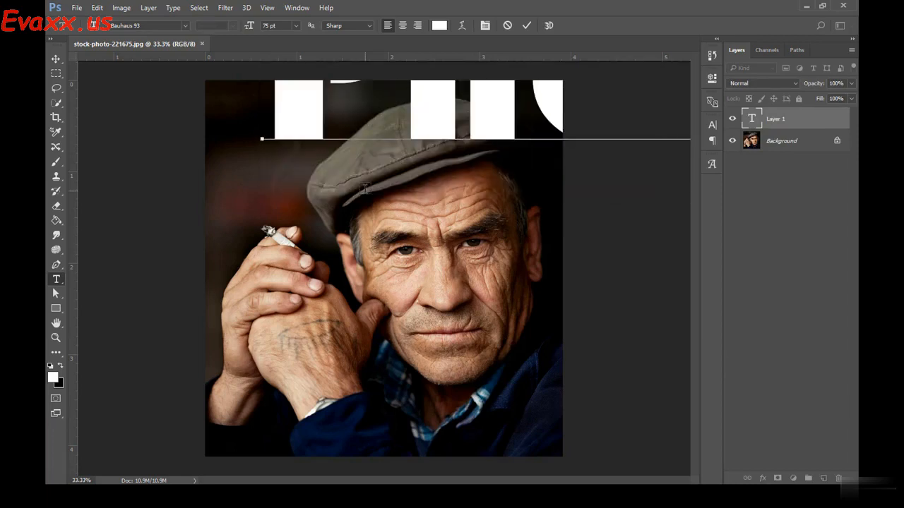
- Reduce the whole text to 18 pt and move it slightly down and left over the cap
key(ctrl+a)
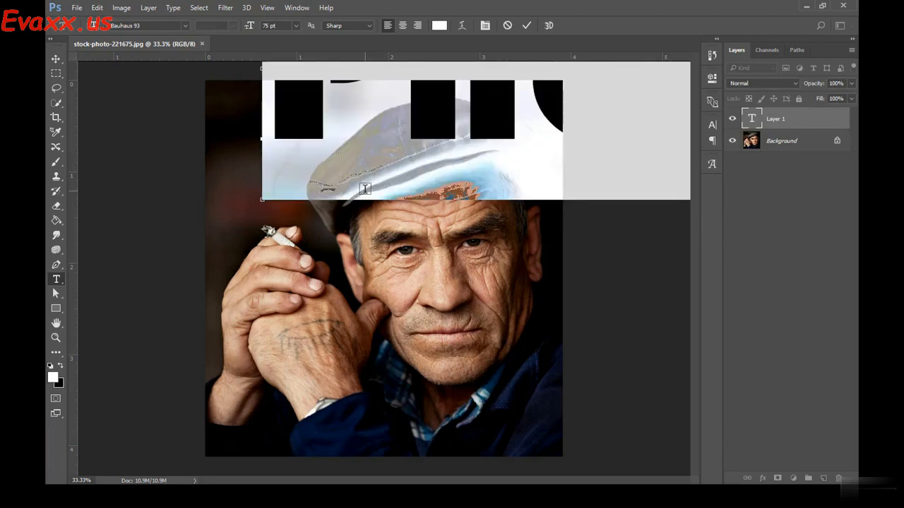
key(ctrl+shift+comma)
key(ctrl+shift+comma)
key(ctrl+shift+comma)
key(ctrl+shift+comma)
key(ctrl+shift+comma)
key(ctrl+shift+comma)
key(ctrl+shift+comma)
key(ctrl+shift+comma)
key(ctrl+shift+comma)
key(ctrl+shift+comma)
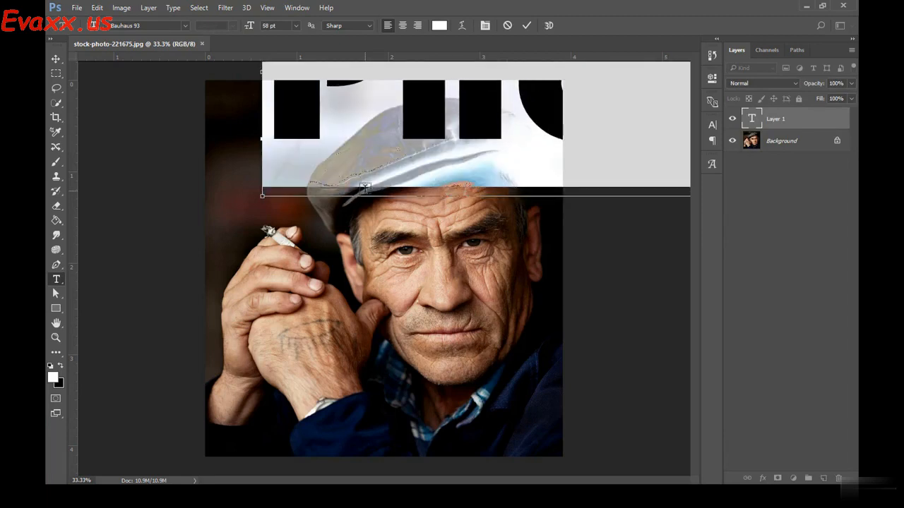
key(ctrl+shift+comma)
key(ctrl+shift+comma)
key(ctrl+shift+comma)
key(ctrl+shift+comma)
key(ctrl+shift+comma)
key(ctrl+shift+comma)
key(ctrl+shift+comma)
key(ctrl+shift+comma)
key(ctrl+shift+comma)
key(ctrl+shift+comma)
key(ctrl+shift+comma)
key(ctrl+shift+comma)
key(ctrl+shift+comma)
key(ctrl+shift+comma)
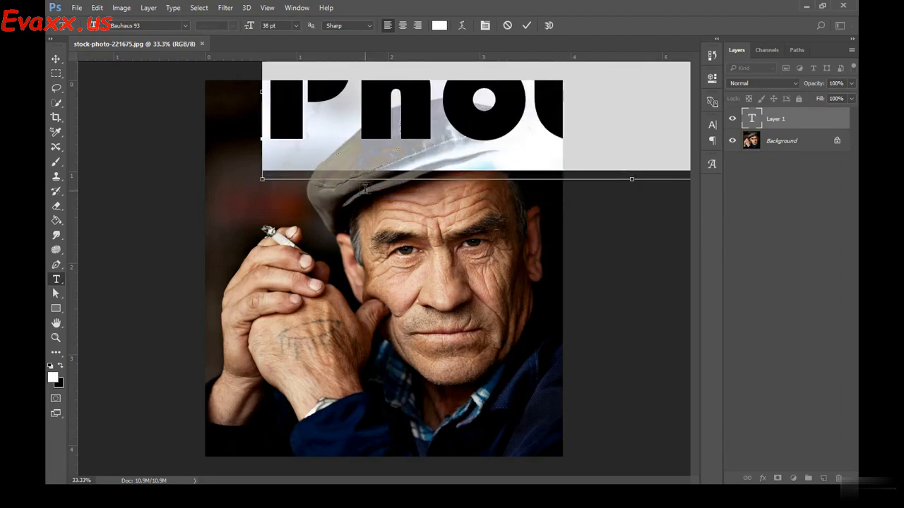
key(ctrl+shift+comma)
key(ctrl+shift+comma)
key(ctrl+shift+comma)
key(ctrl+shift+comma)
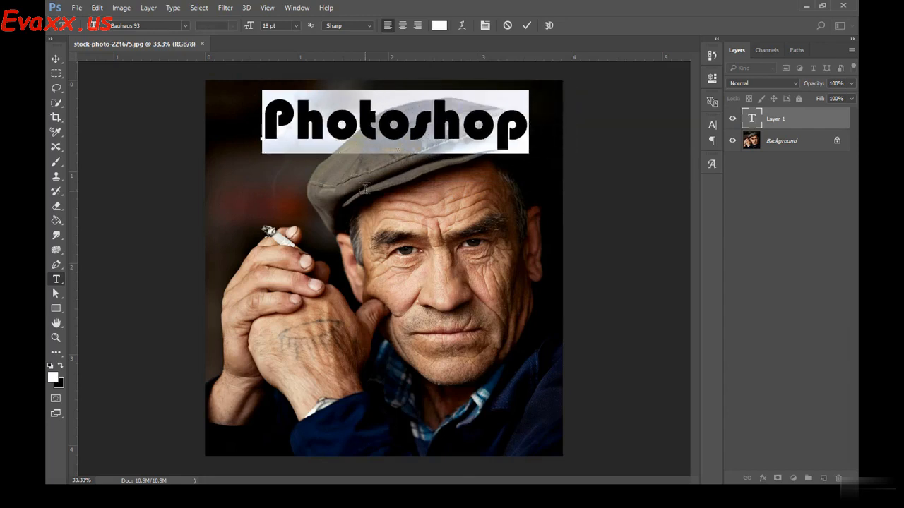
click(57, 59)
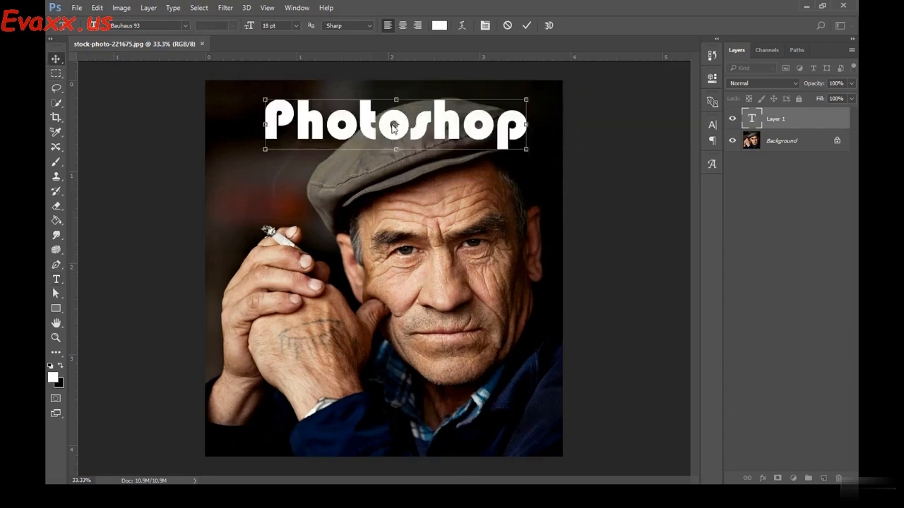
drag(320, 133, 296, 150)
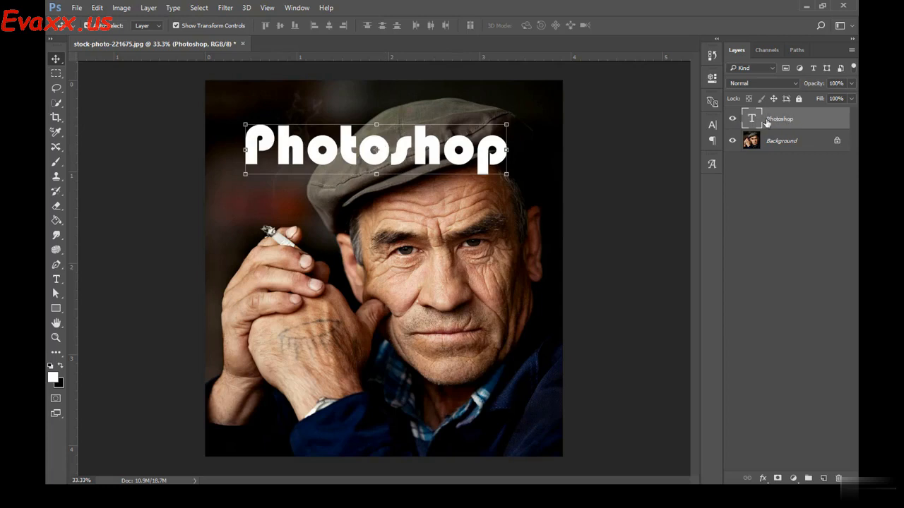
- Try the Arc style of Warp Text on the Photoshop text layer
click(173, 8)
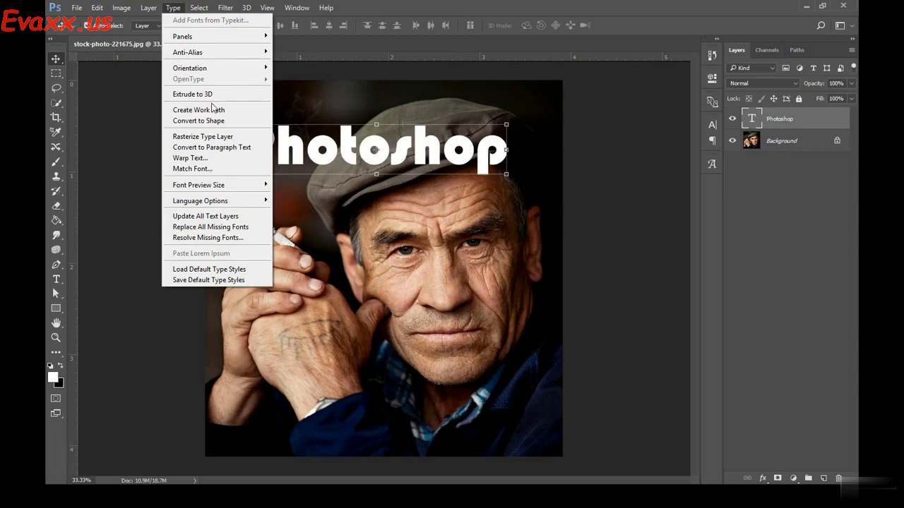
click(193, 159)
drag(493, 112, 682, 226)
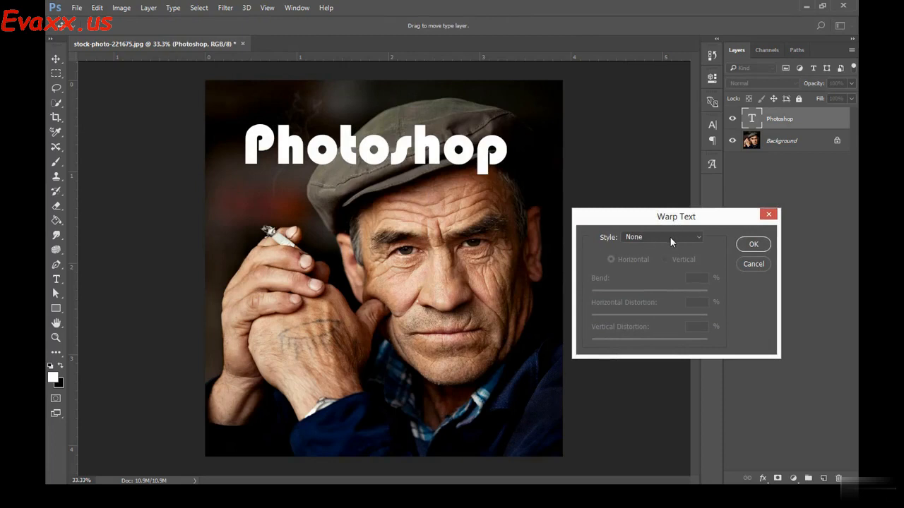
click(675, 240)
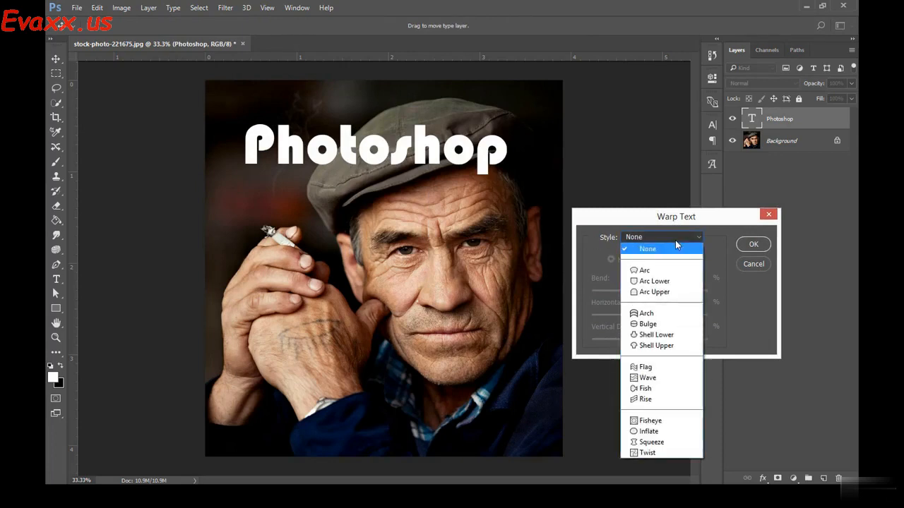
click(648, 271)
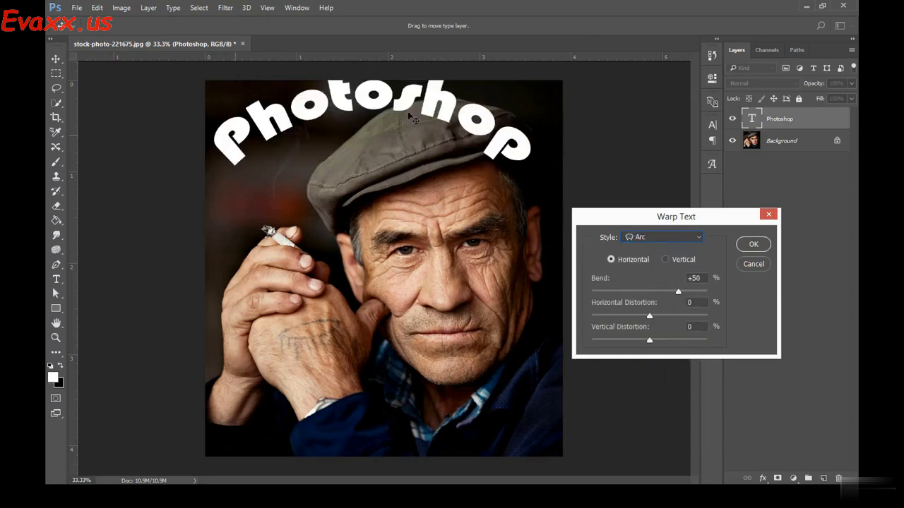
- Preview the Arc Lower and Bulge warp styles on the text and return to Arc
click(669, 238)
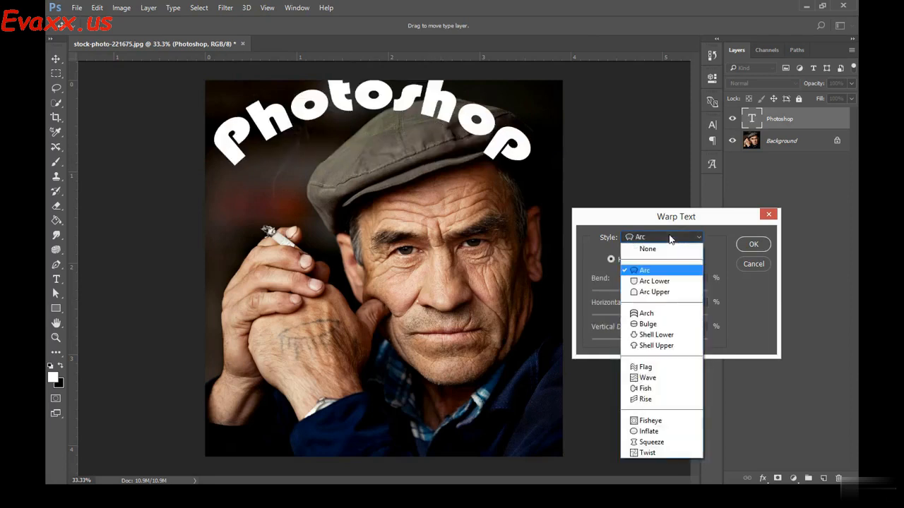
click(655, 281)
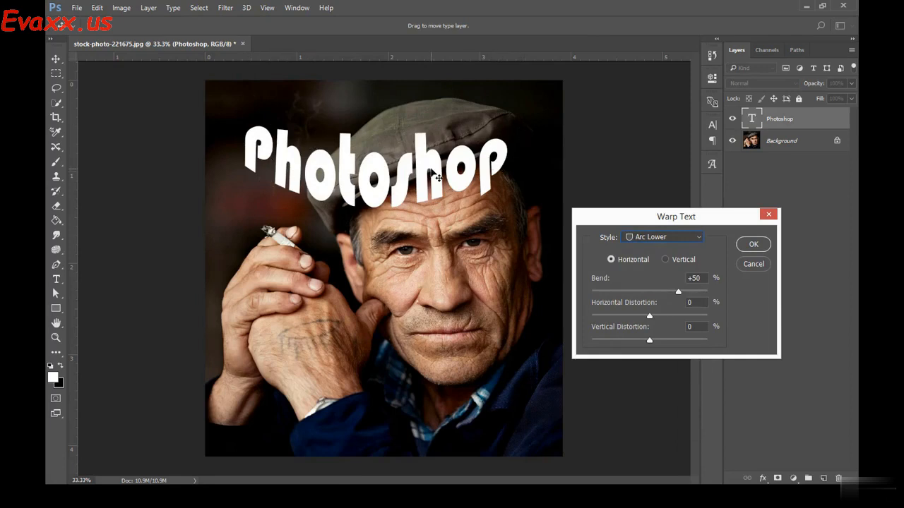
click(657, 238)
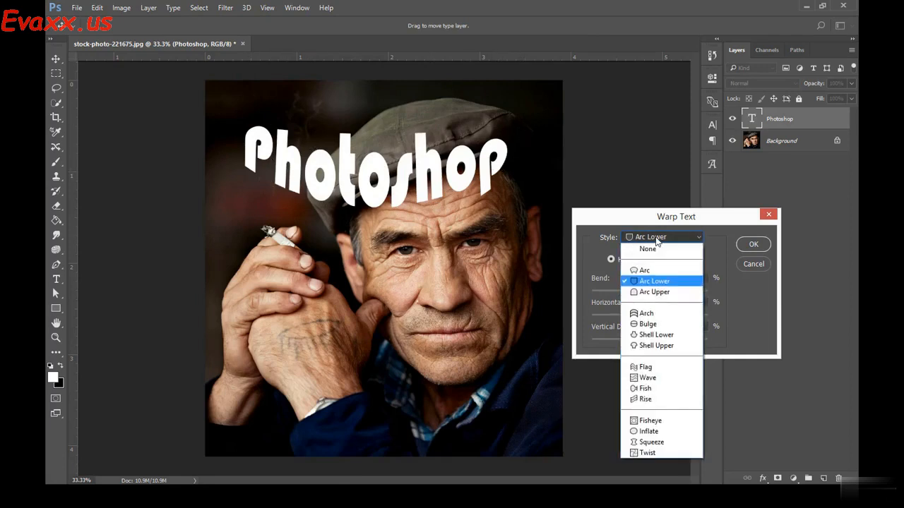
click(671, 325)
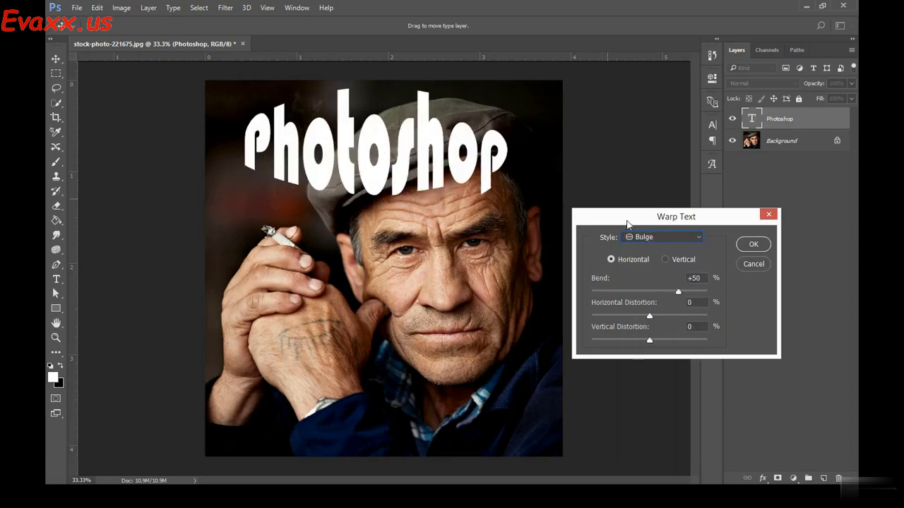
click(653, 236)
click(654, 238)
click(654, 237)
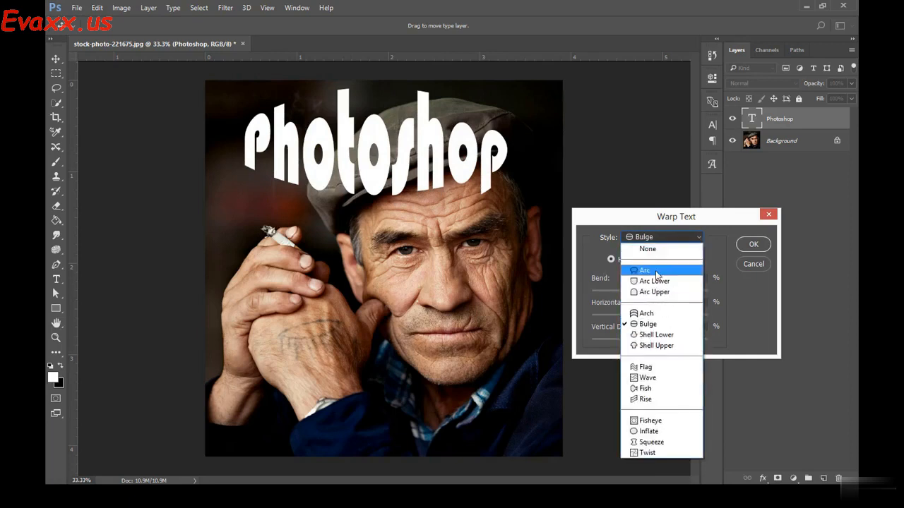
click(656, 272)
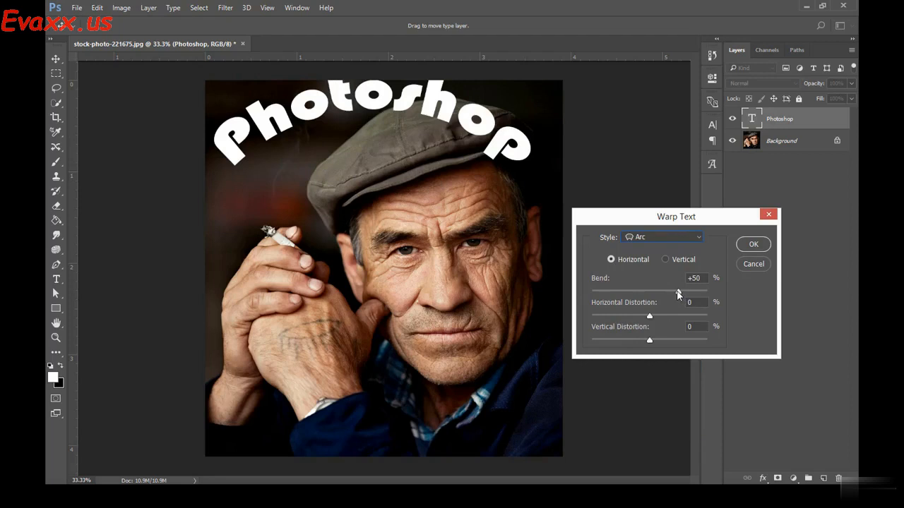
- Try the Arc warp with Bend at 0% and at +49% with +9% horizontal distortion, and cancel the text warp
drag(678, 292, 649, 294)
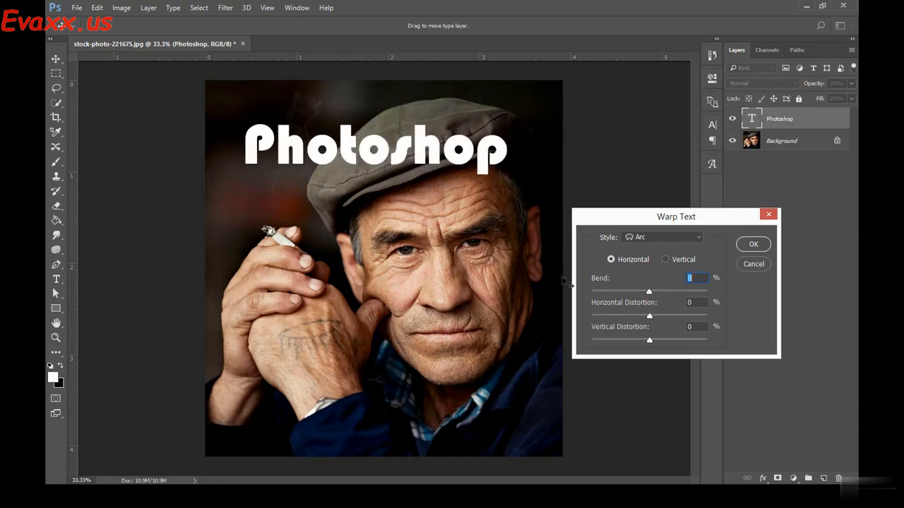
drag(645, 290, 654, 318)
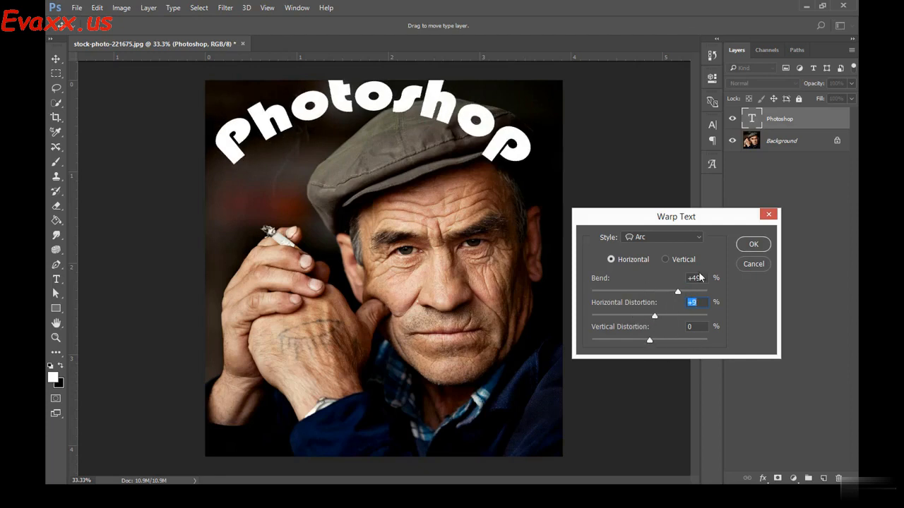
click(753, 264)
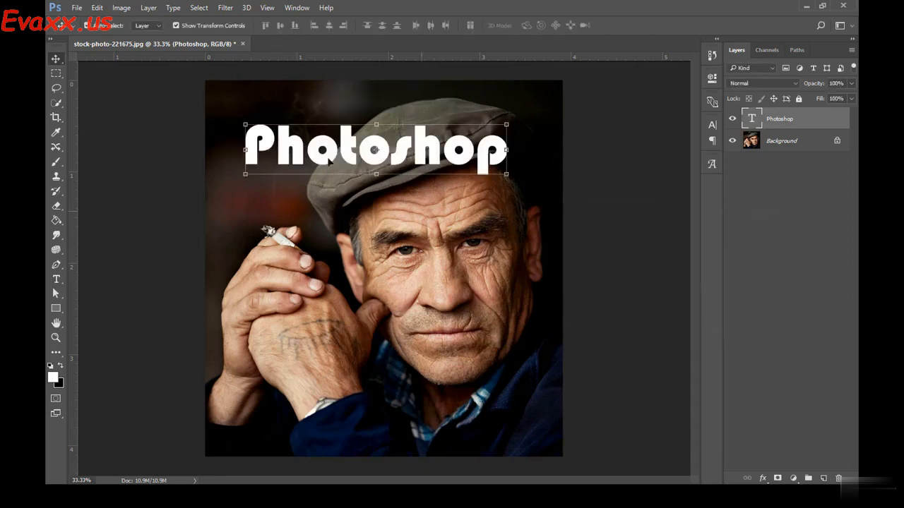
- Convert the Photoshop text layer to a smart object and move the text down onto the man's forehead
drag(407, 152, 408, 176)
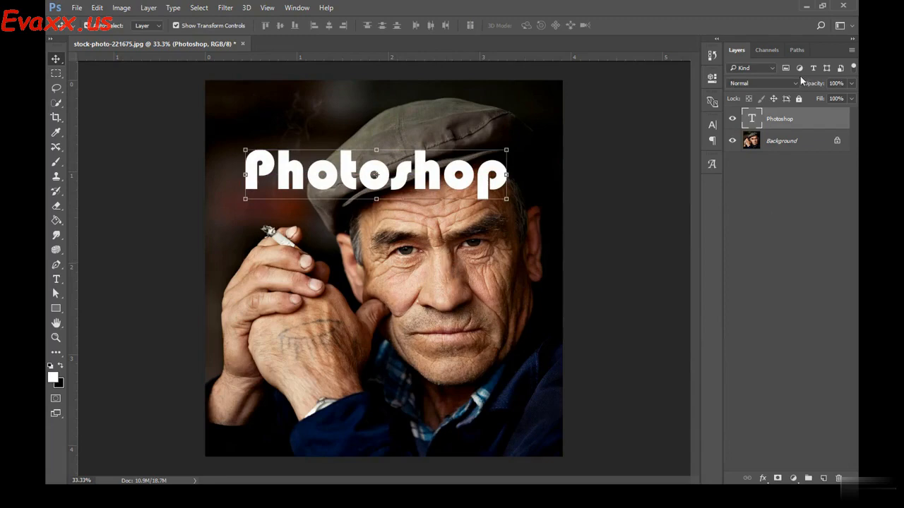
right_click(784, 120)
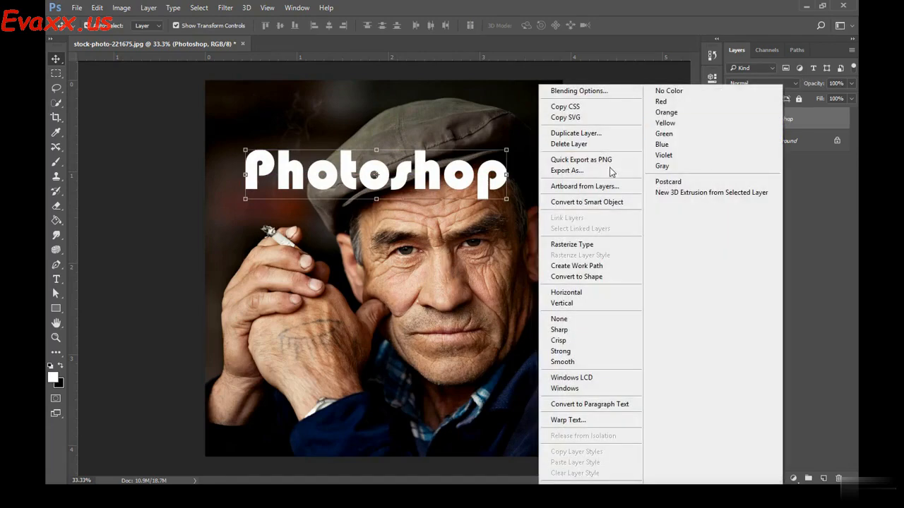
click(583, 203)
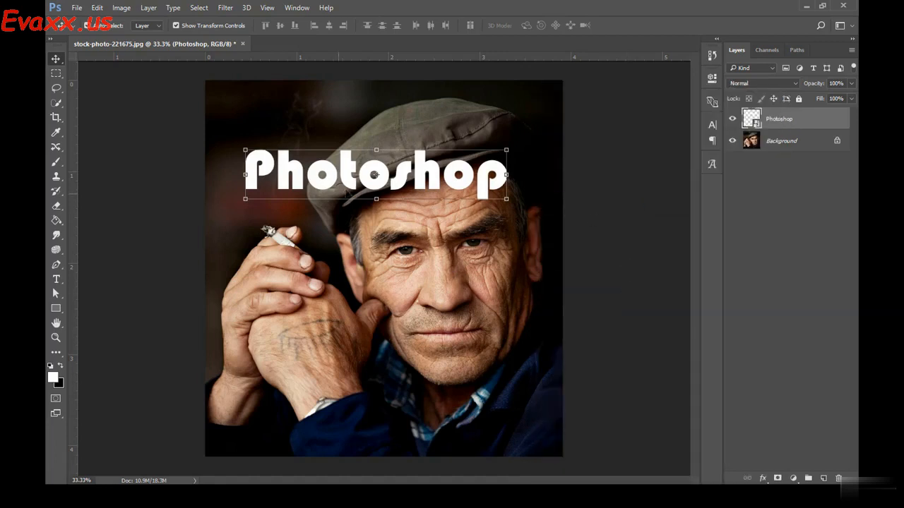
mouse_move(351, 177)
mouse_down()
mouse_move(376, 166)
mouse_move(351, 177)
mouse_up()
drag(398, 178, 398, 199)
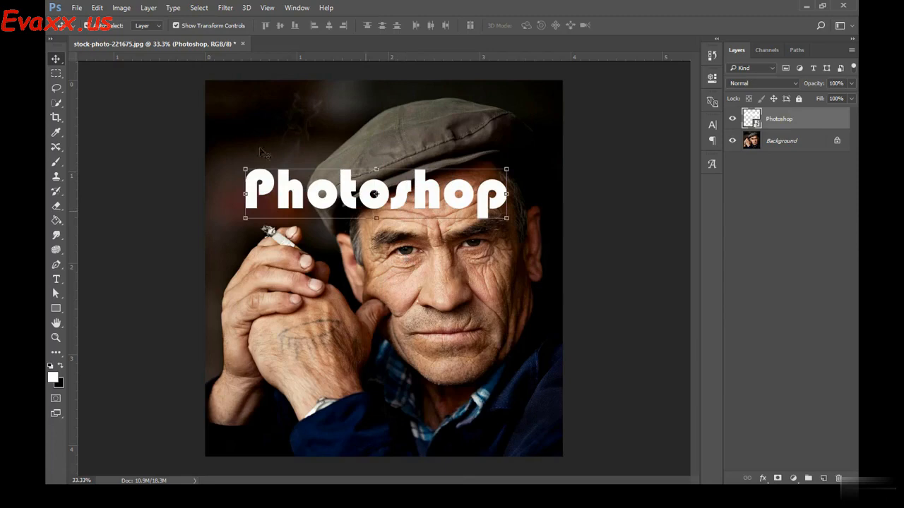
- Try a custom Warp transform on the Photoshop smart object, raising its upper-left corner and bending its upper edge and left side
click(98, 8)
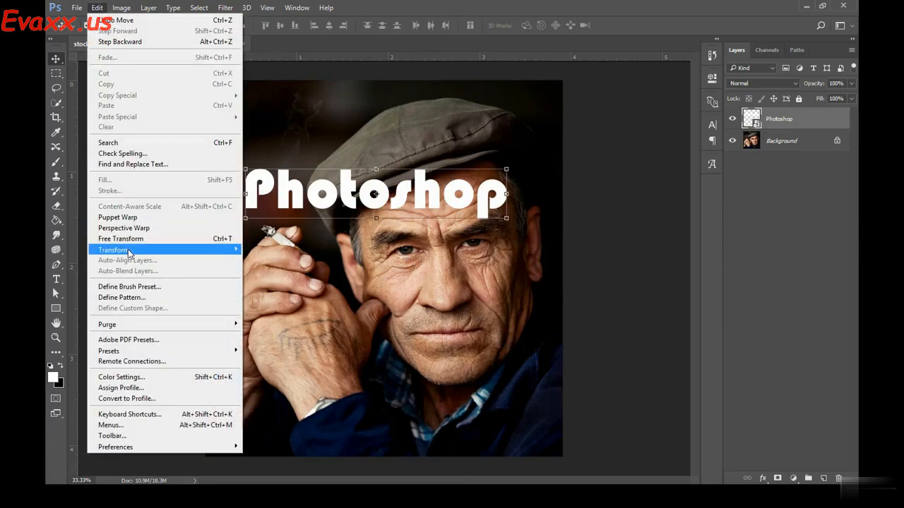
mouse_move(128, 249)
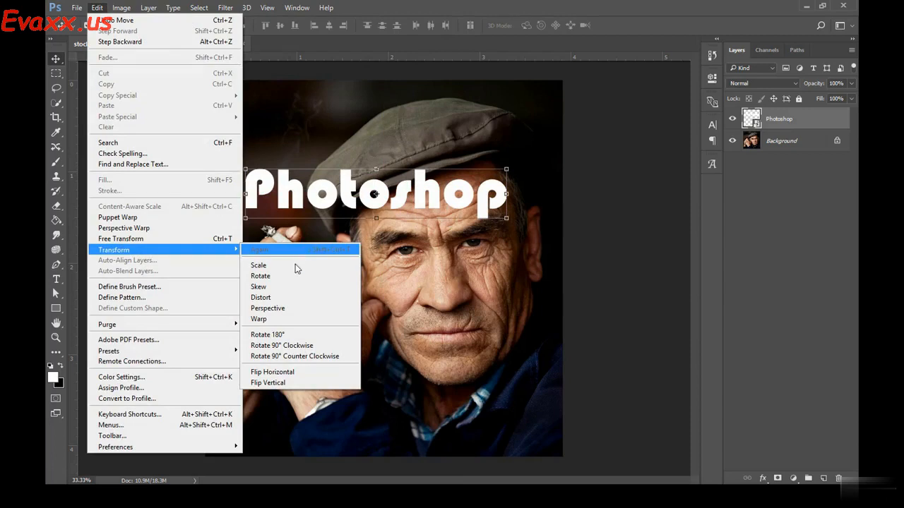
click(259, 319)
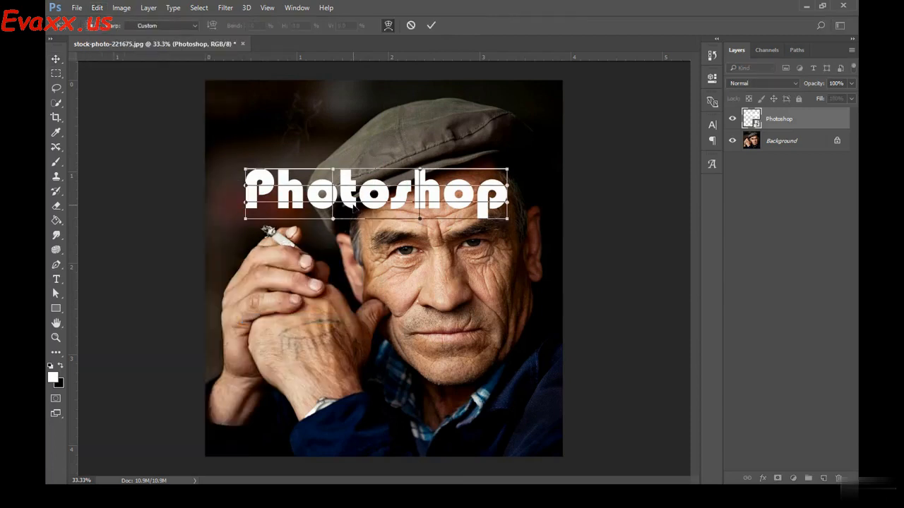
scroll(355, 207, up, 3)
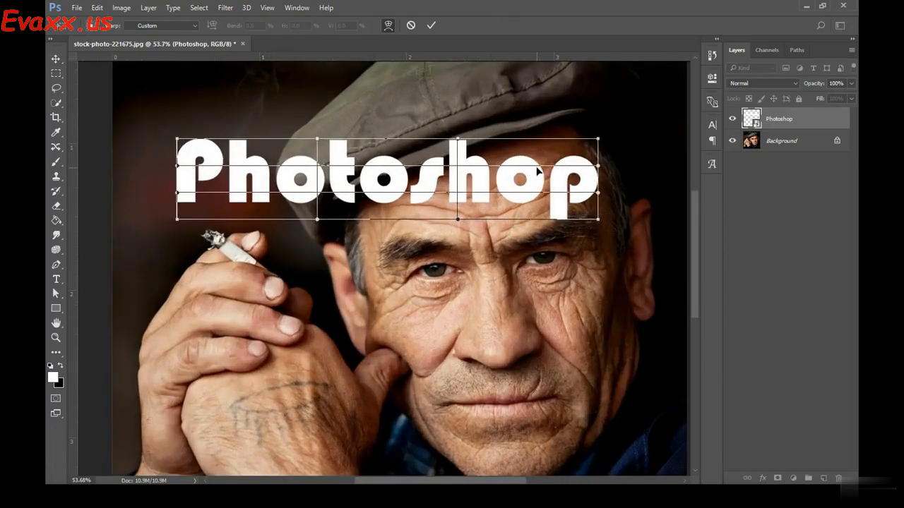
scroll(424, 212, down, 3)
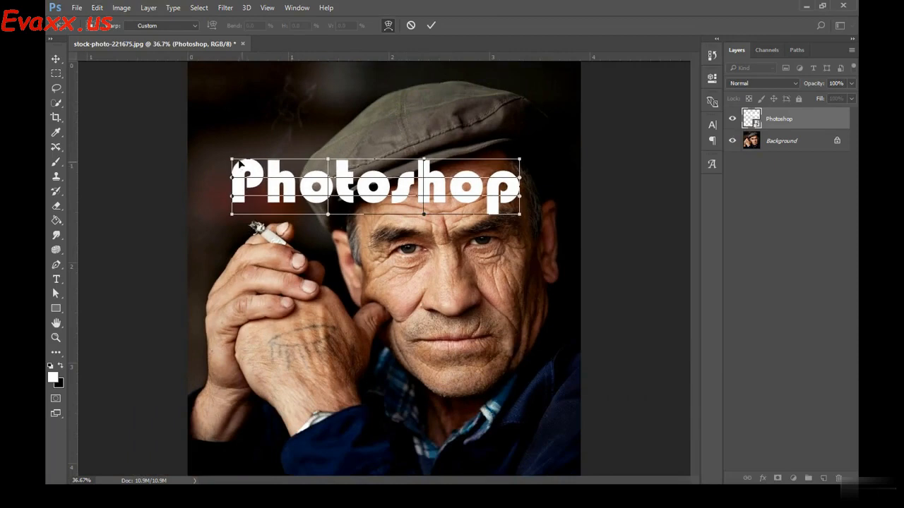
drag(233, 162, 230, 125)
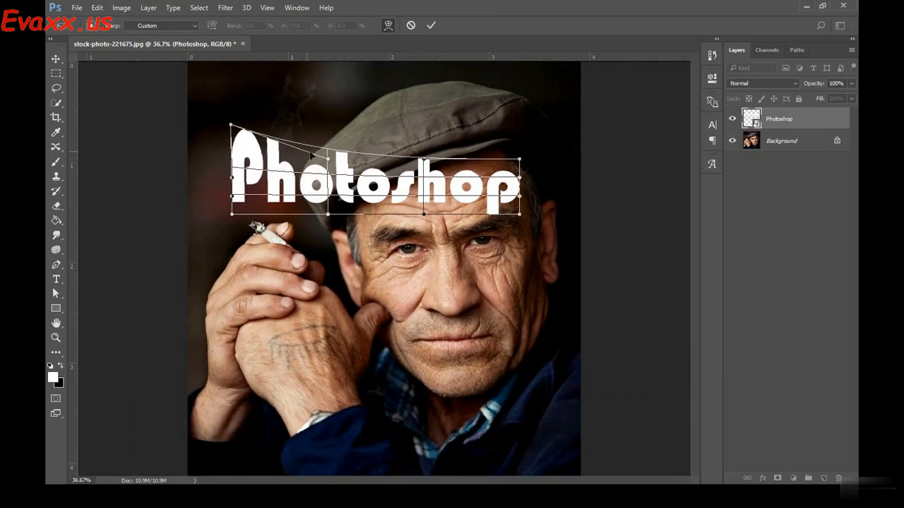
drag(329, 161, 325, 242)
drag(288, 203, 247, 192)
drag(408, 187, 452, 115)
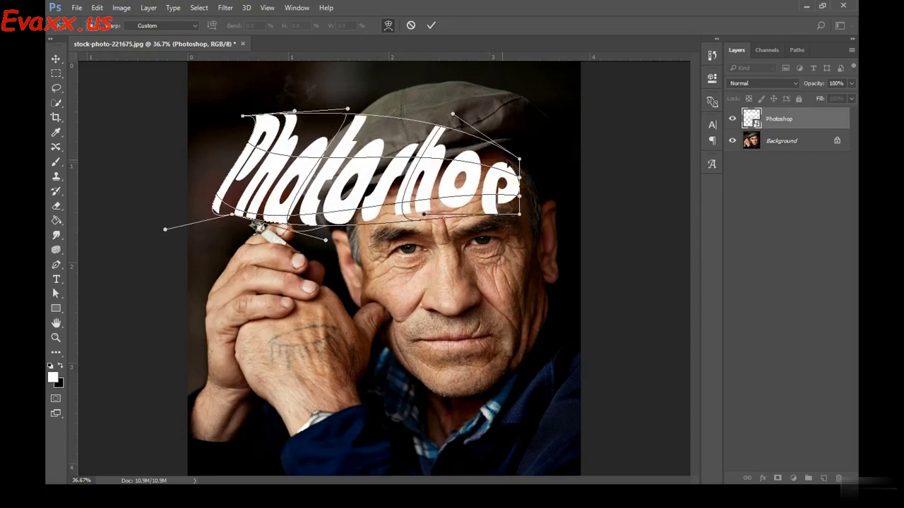
- Try stretching the warp's right corners outward and its lower edge down over the face and hands, and cancel the transform
drag(519, 159, 538, 111)
drag(520, 213, 571, 313)
drag(404, 240, 387, 190)
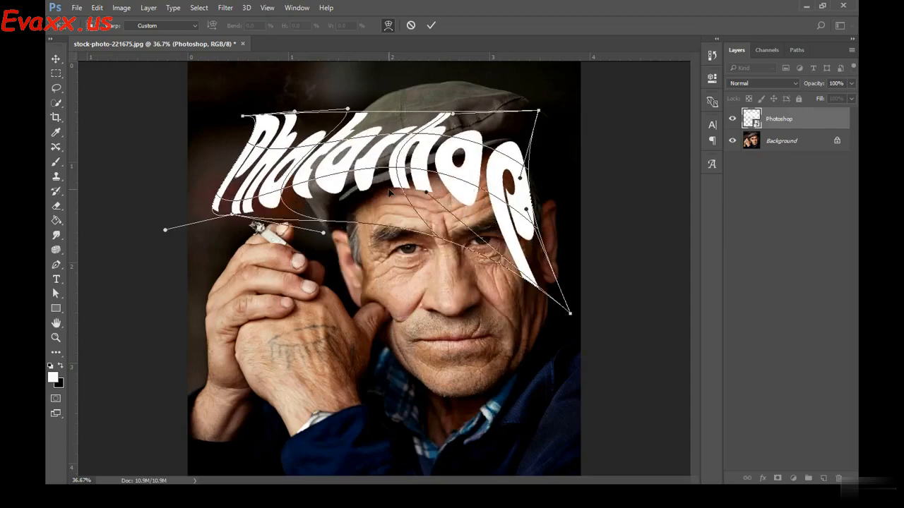
drag(327, 230, 425, 277)
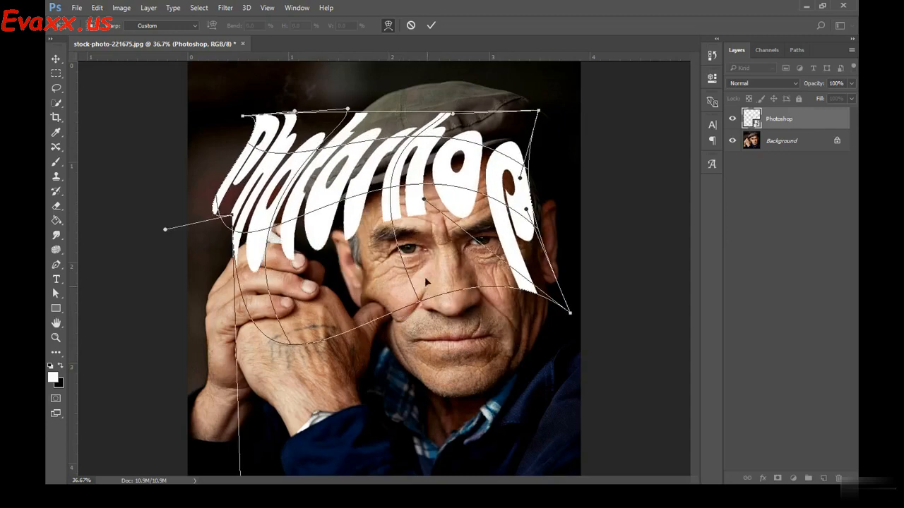
drag(424, 309, 428, 354)
drag(381, 216, 256, 227)
drag(218, 291, 196, 308)
drag(362, 191, 362, 157)
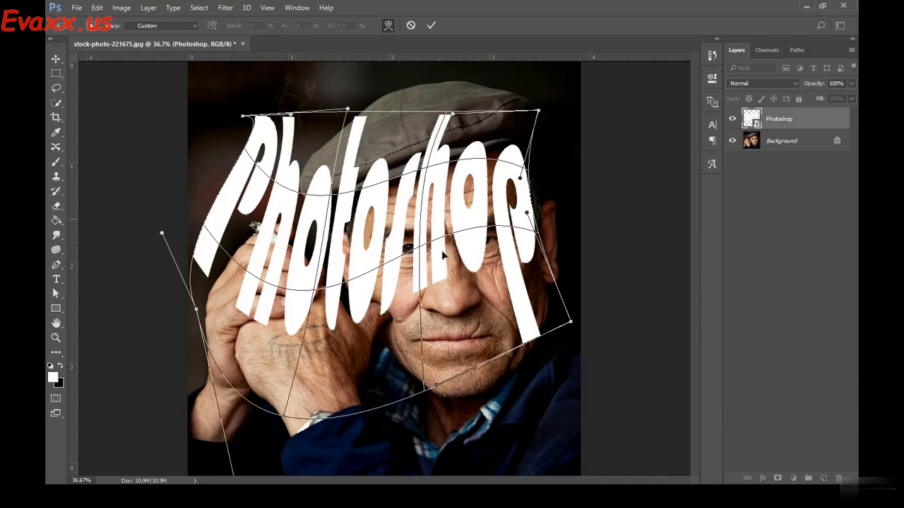
key(Escape)
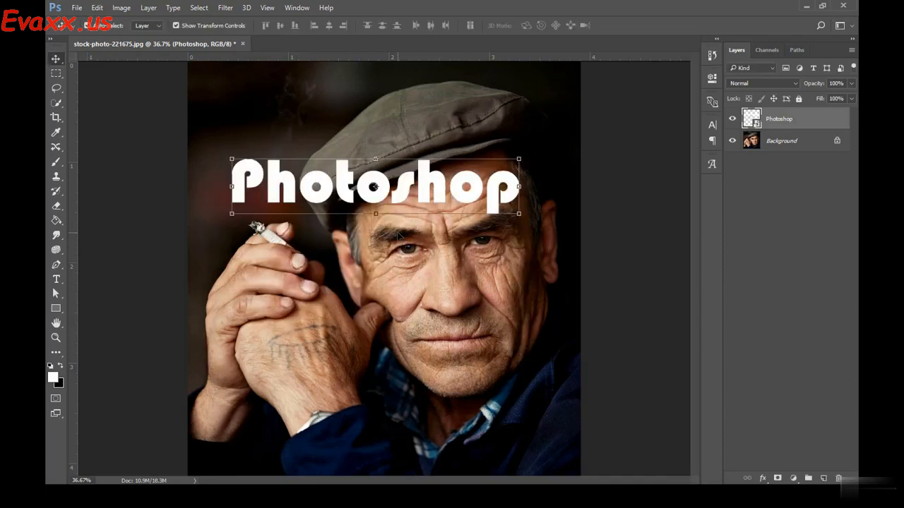